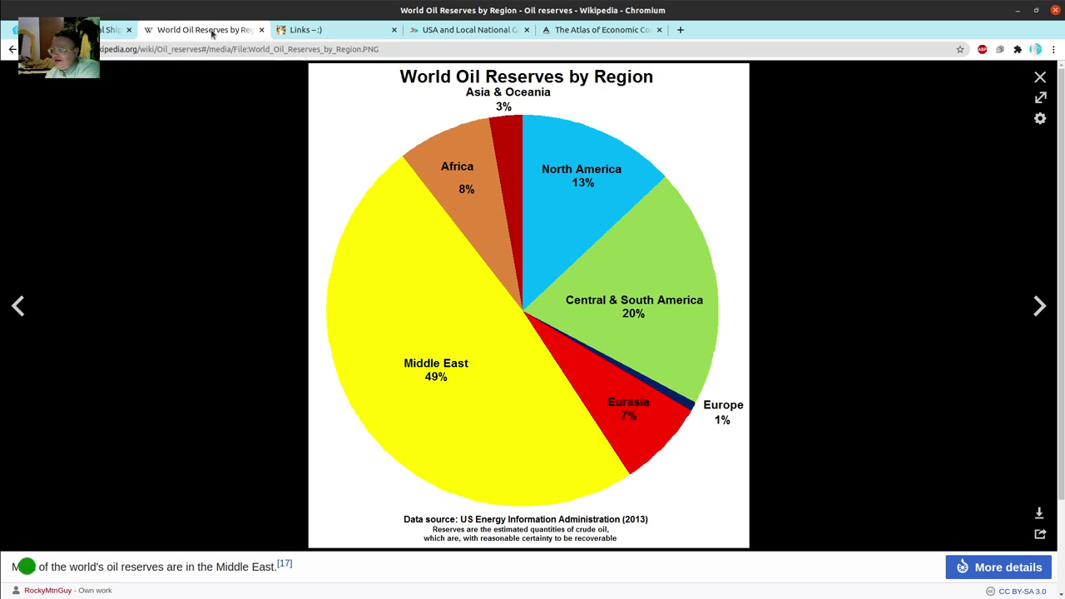
Step: Review the open web pages on oil exports in the Atlas of Economic Complexity, MarineTraffic ship density and world oil reserves by region
click(442, 30)
click(581, 31)
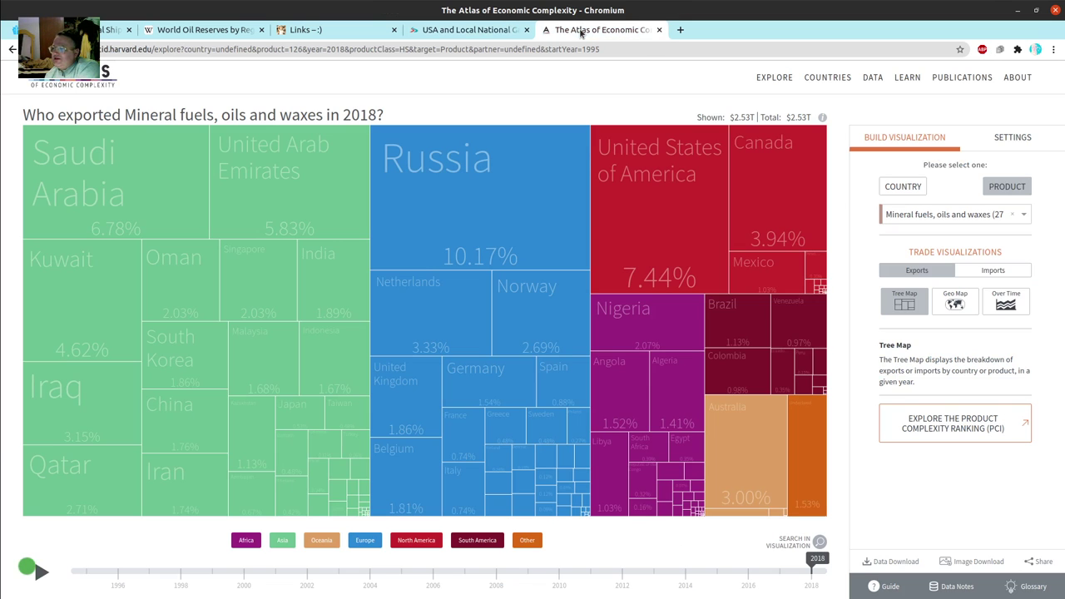
click(113, 30)
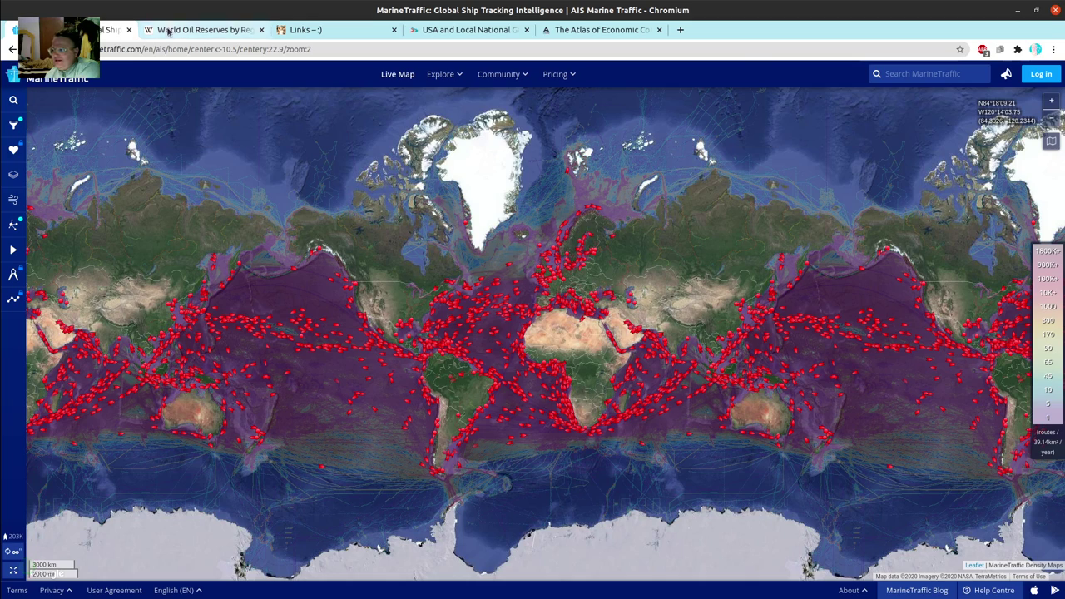
click(203, 30)
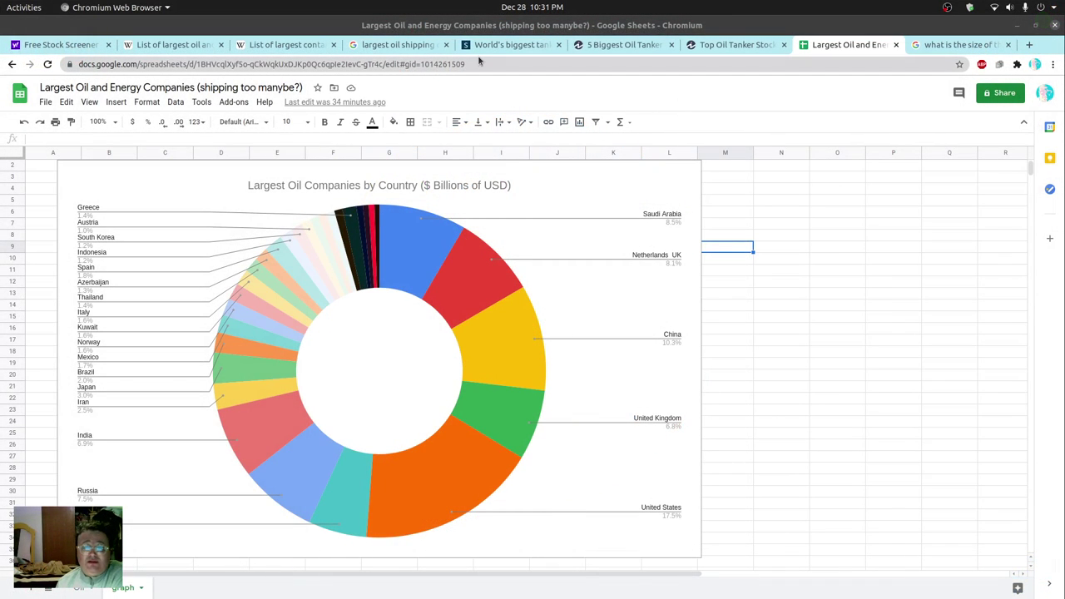
Step: Switch to the Yahoo Finance energy stock screener and expand its applied filters
click(58, 44)
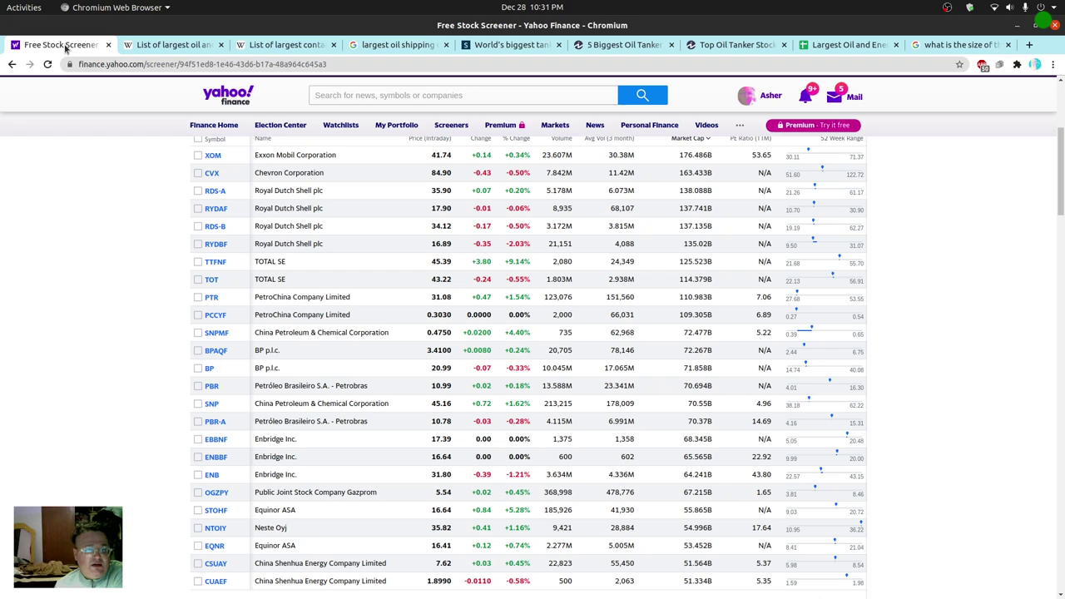
scroll(107, 289, up, 5)
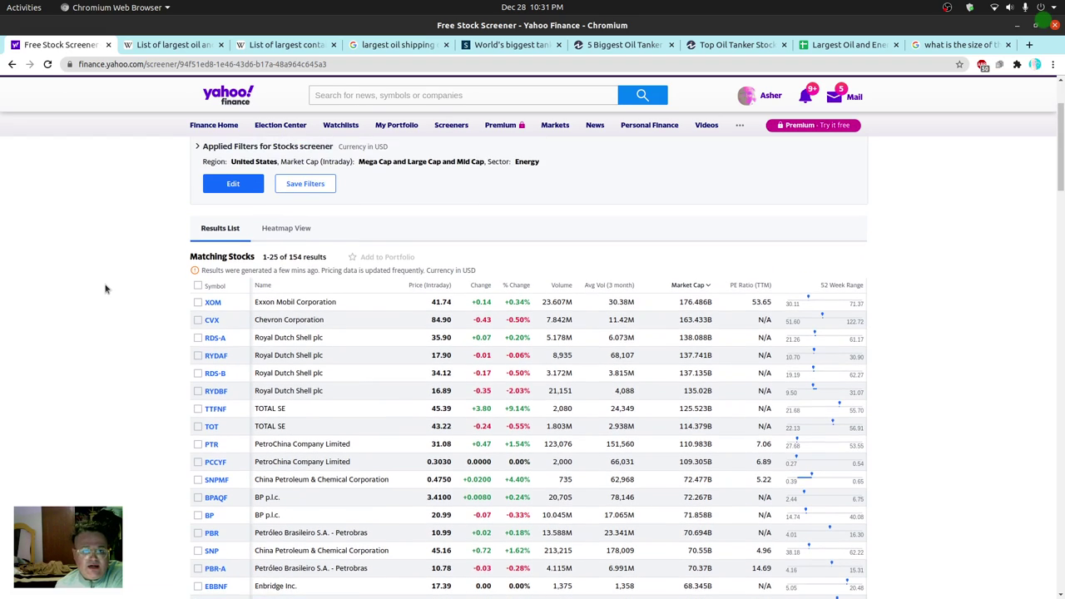
click(213, 303)
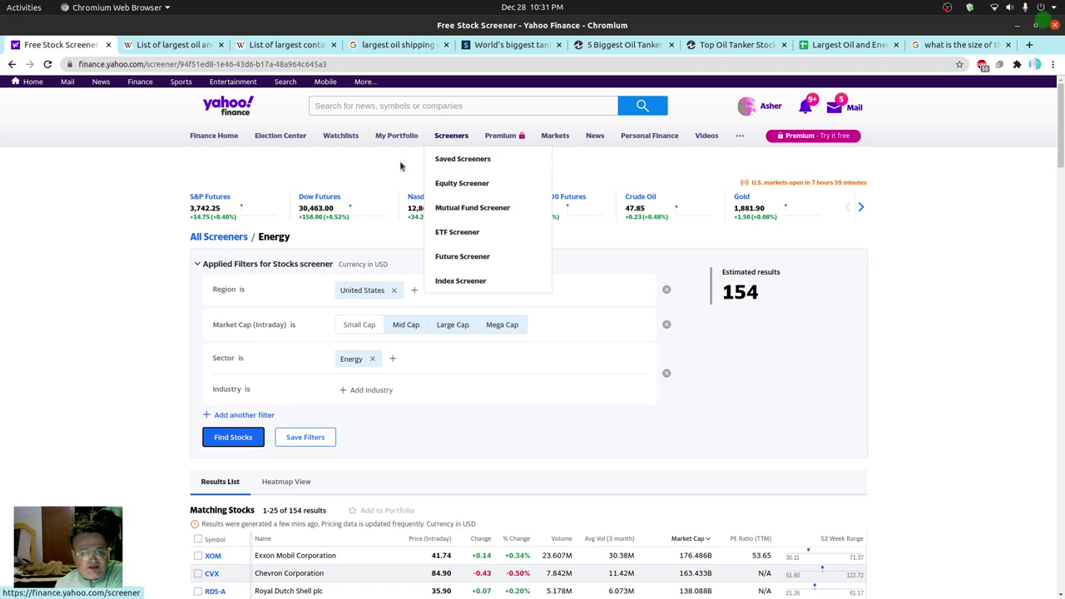
scroll(304, 316, down, 1)
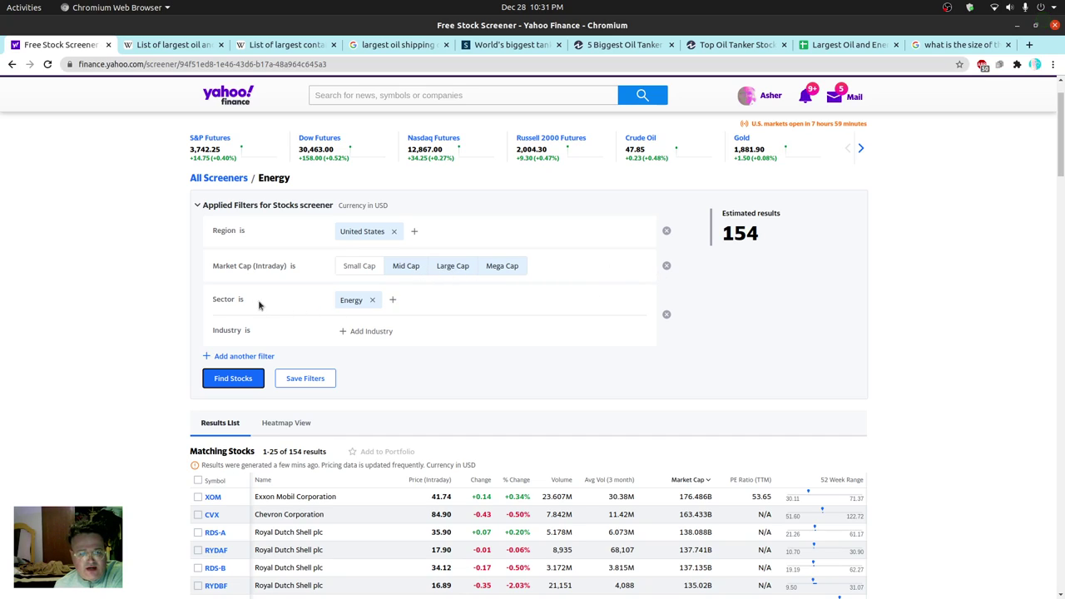
Step: Examine the Sector and Industry options in the screener filters, close both lists without choosing anything, and view the matching stocks
click(393, 300)
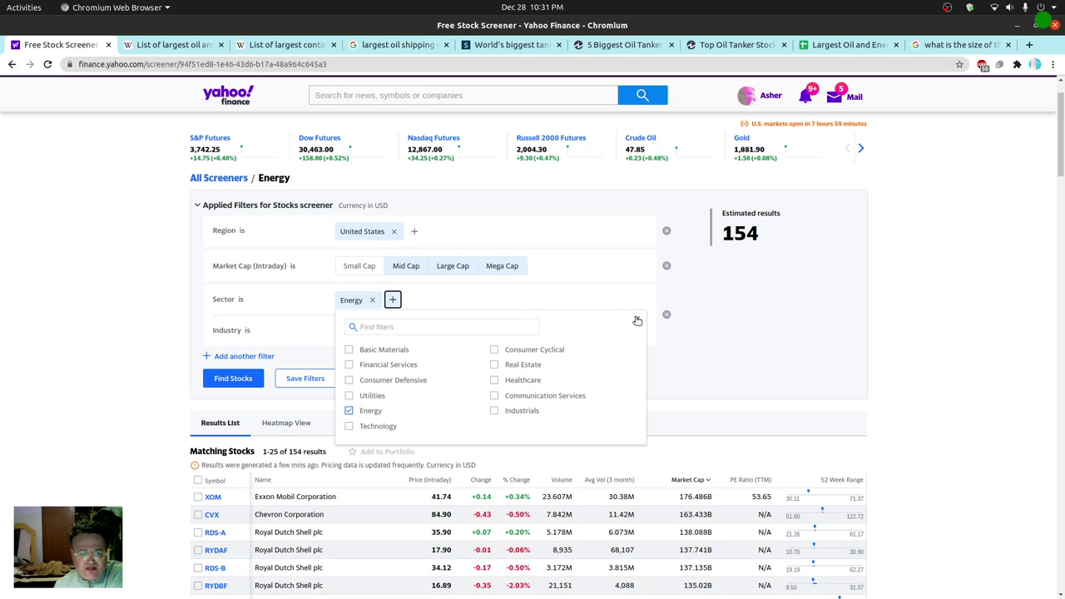
click(636, 320)
click(372, 332)
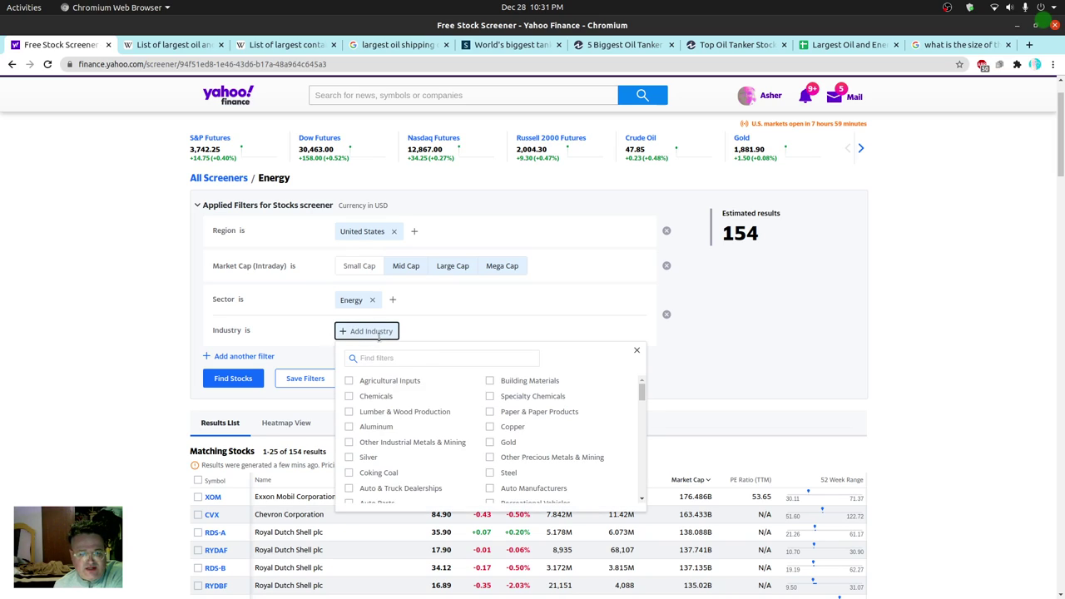
scroll(450, 404, down, 5)
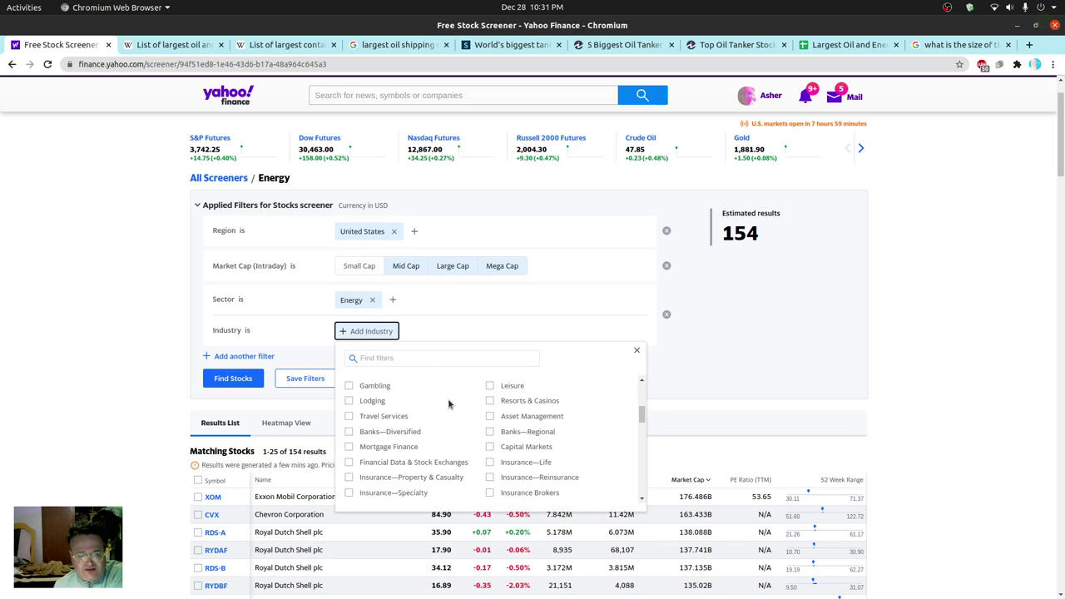
scroll(449, 404, up, 8)
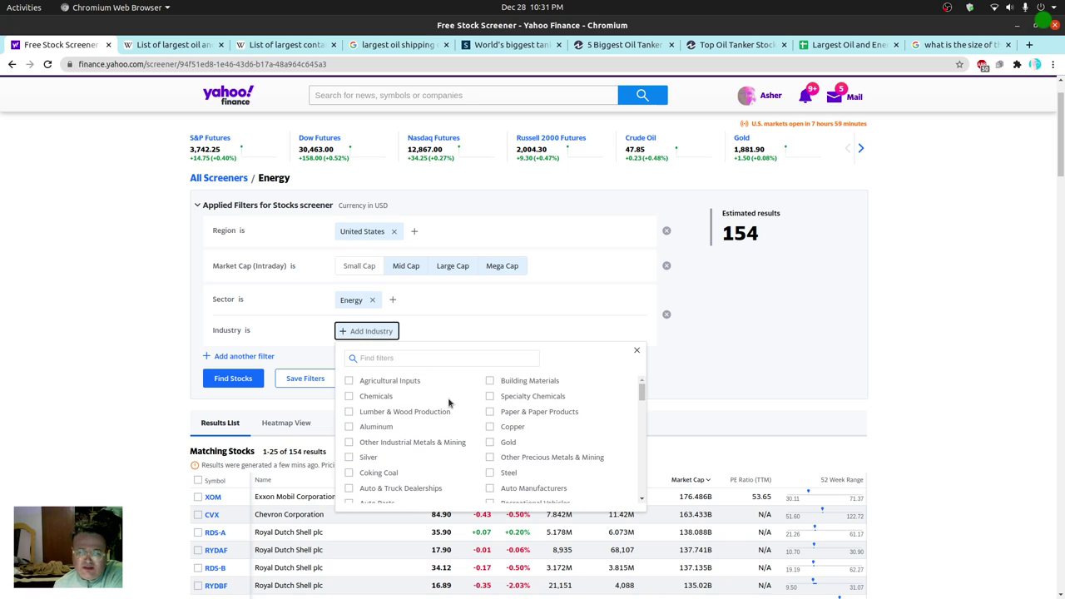
scroll(448, 397, up, 1)
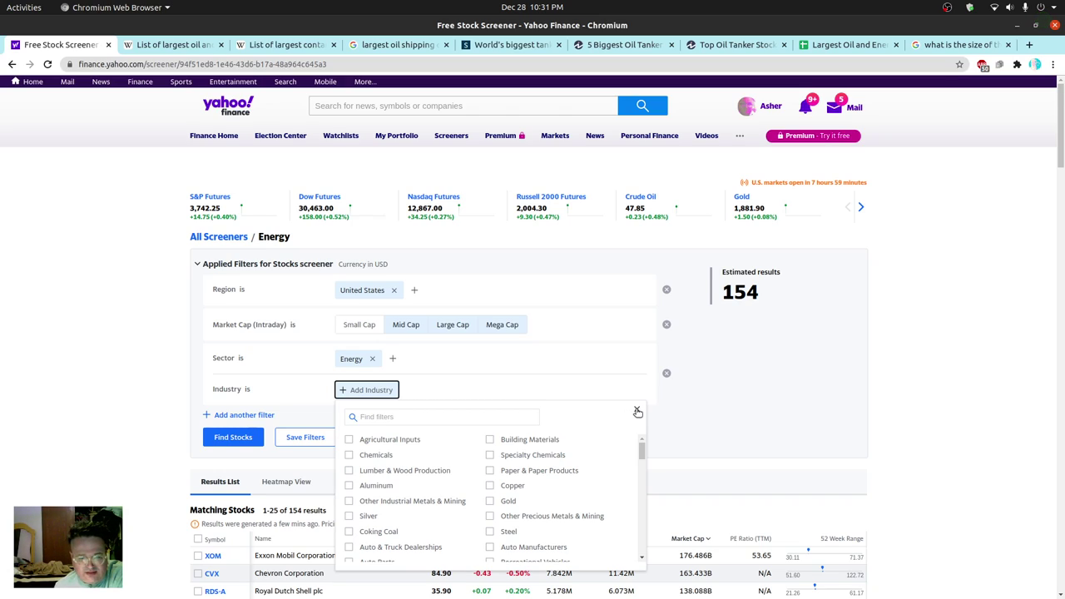
click(636, 412)
scroll(679, 411, down, 3)
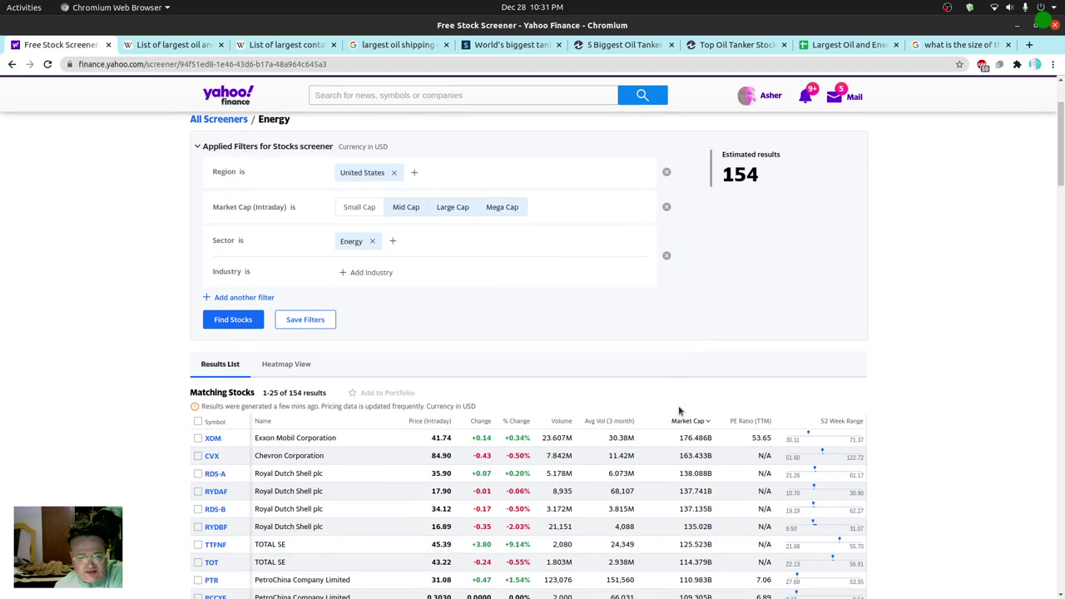
scroll(676, 392, down, 5)
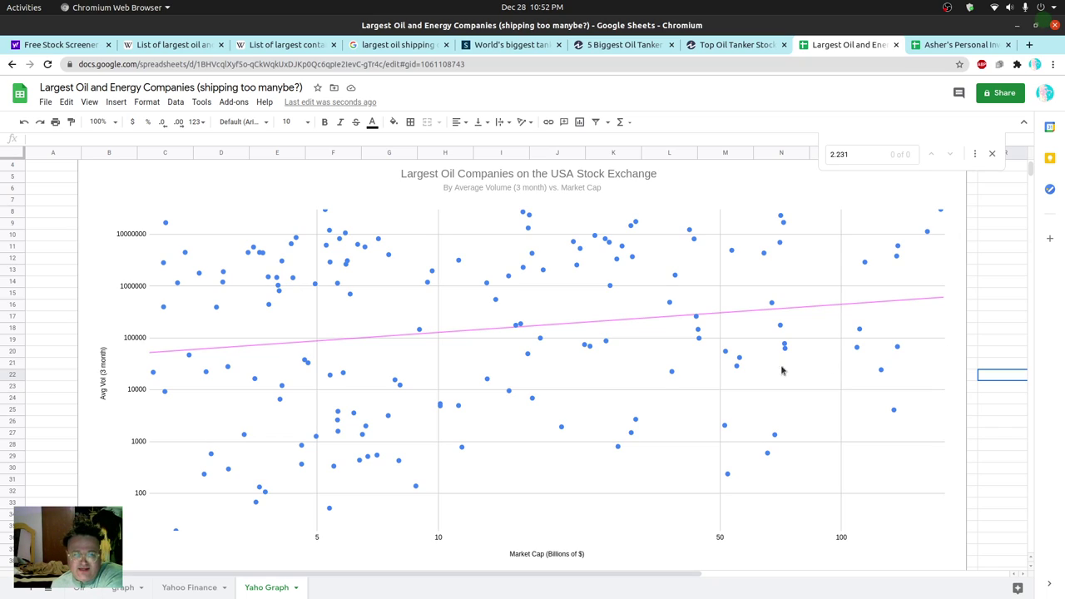
Step: Show the Yahoo Finance sheet of the oil companies spreadsheet and examine the stock table from its first rows and columns
click(197, 589)
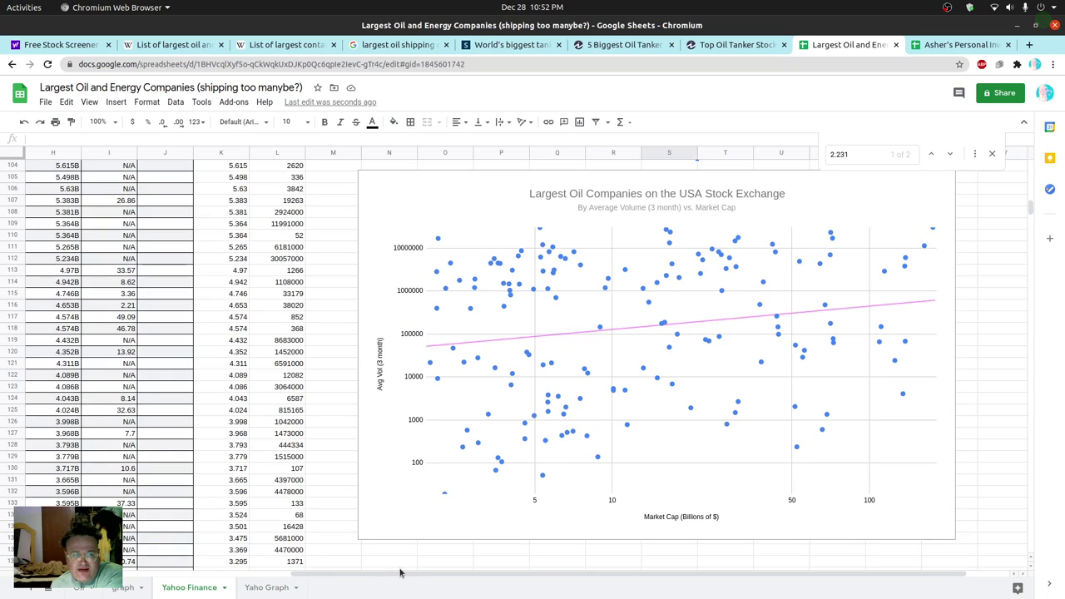
drag(403, 574, 113, 575)
scroll(307, 419, up, 5)
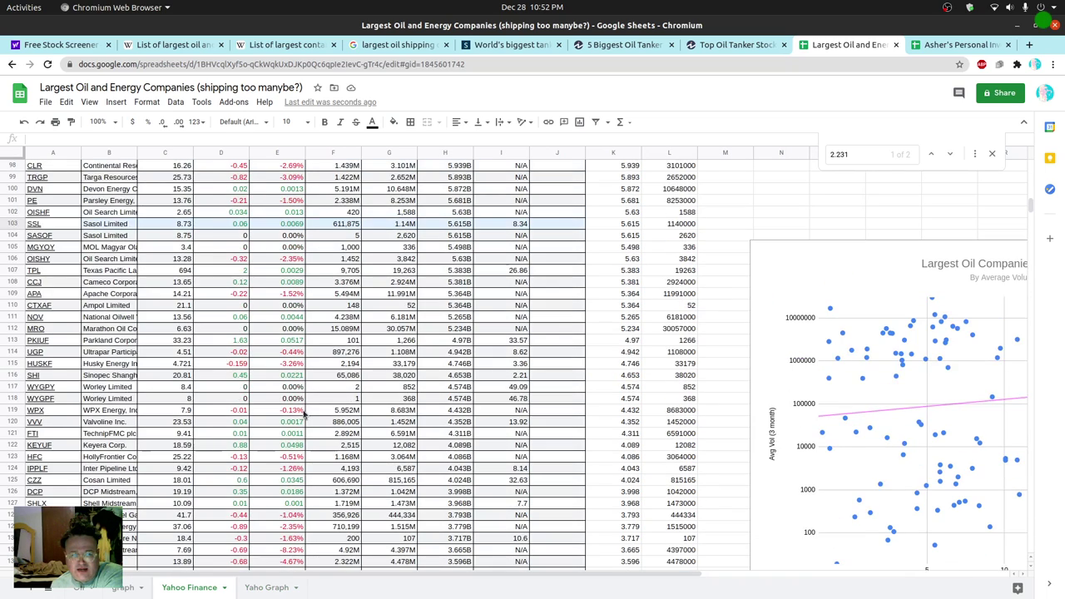
drag(1030, 201, 1025, 151)
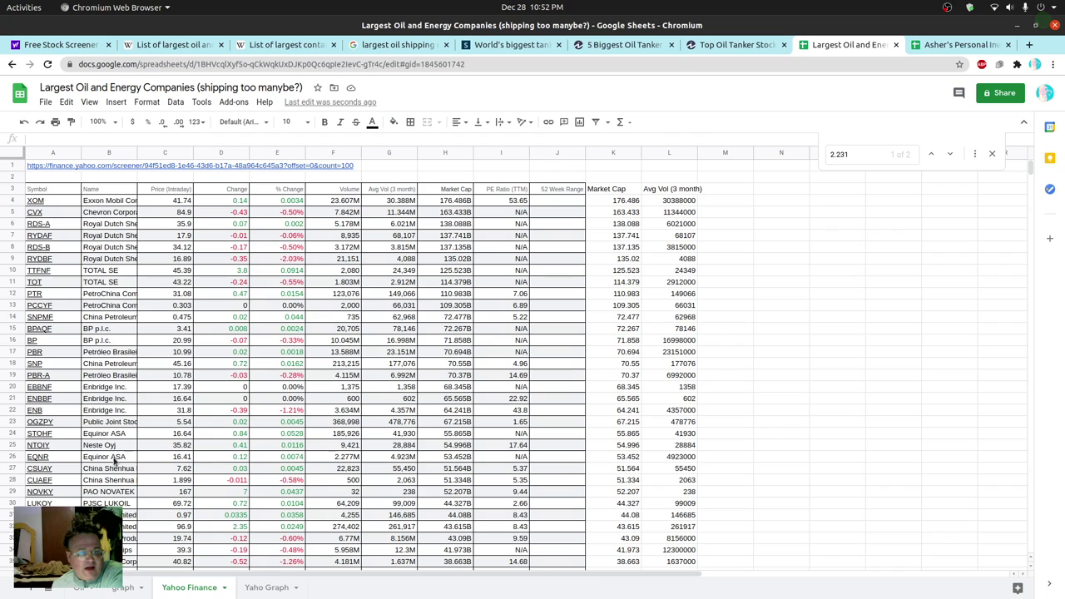
scroll(114, 462, down, 2)
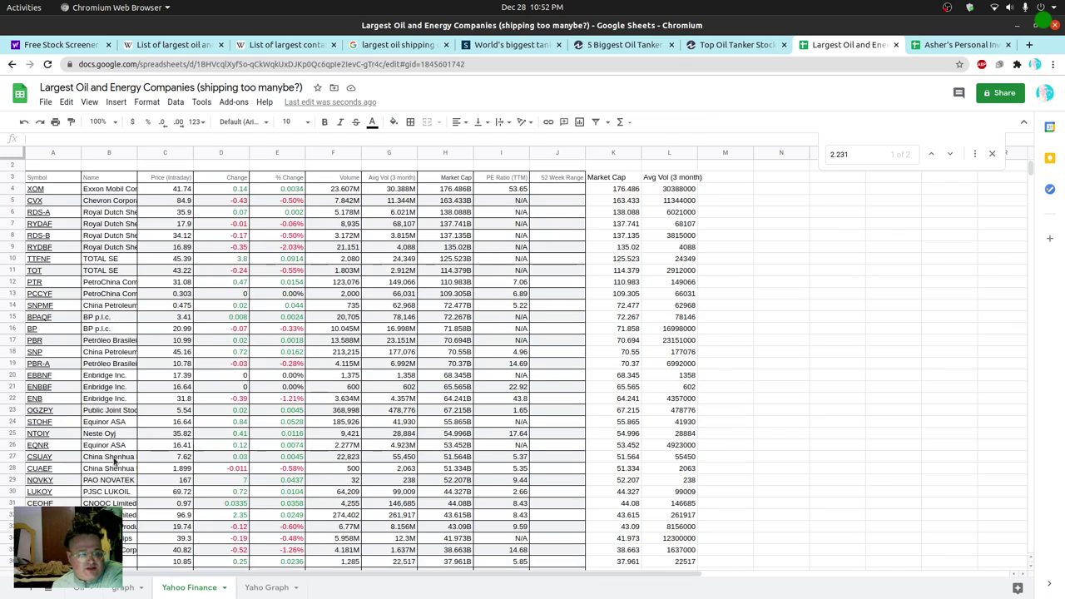
scroll(114, 462, up, 2)
scroll(114, 462, down, 1)
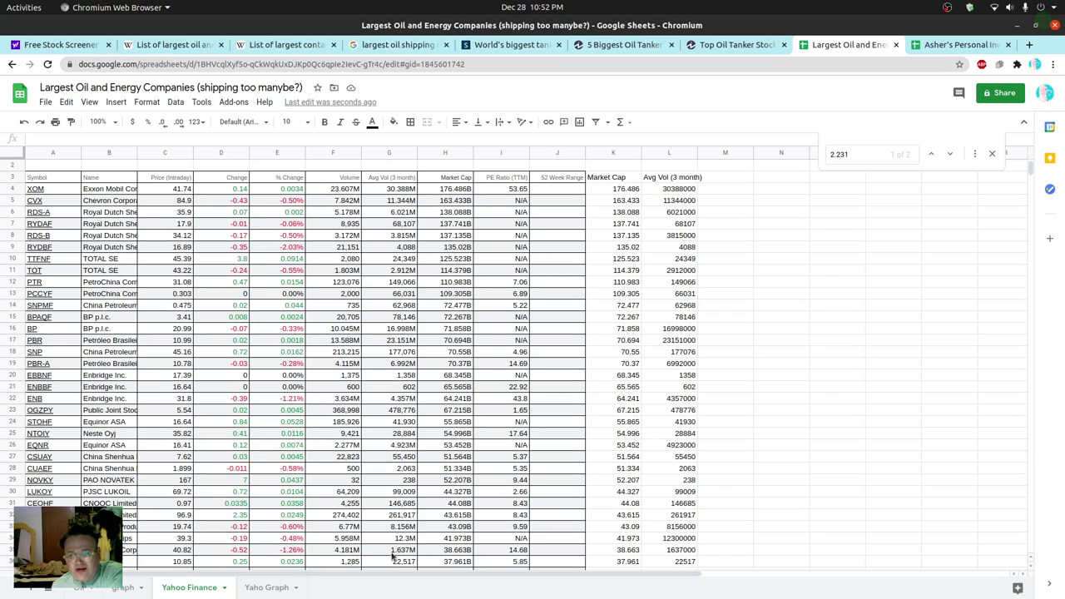
Step: Show the Yaho Graph sheet, close the find box, and examine the scatter chart of average volume against market cap
click(280, 587)
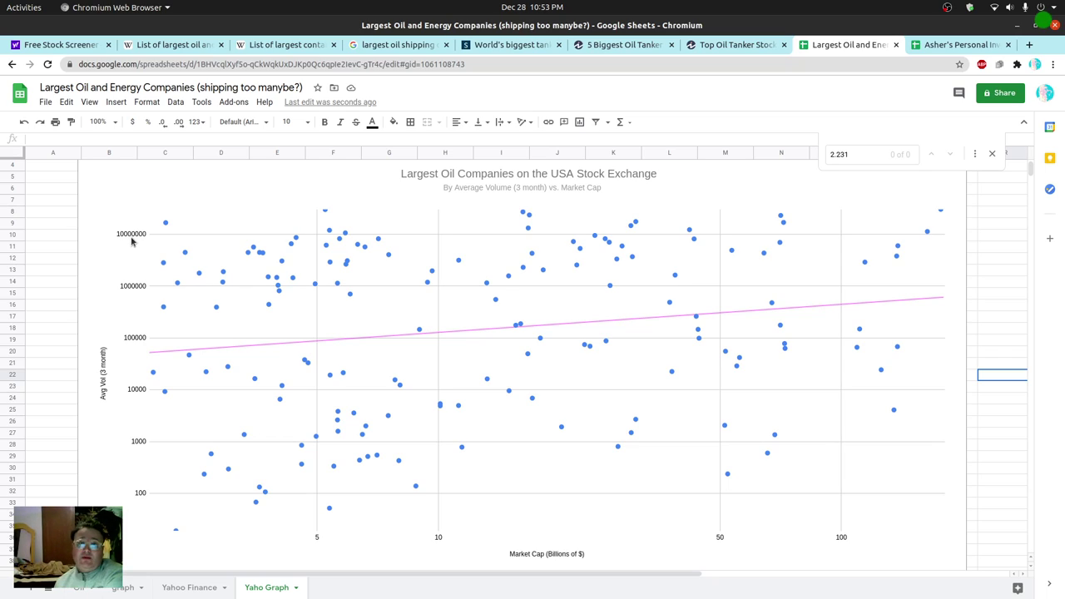
click(992, 154)
scroll(1029, 179, down, 3)
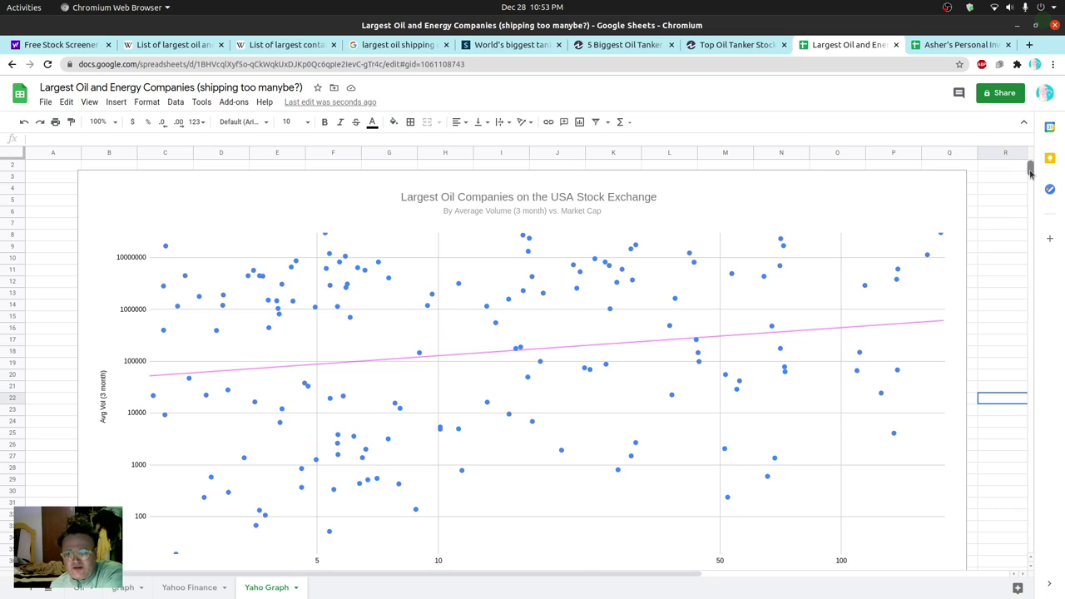
scroll(1028, 180, up, 2)
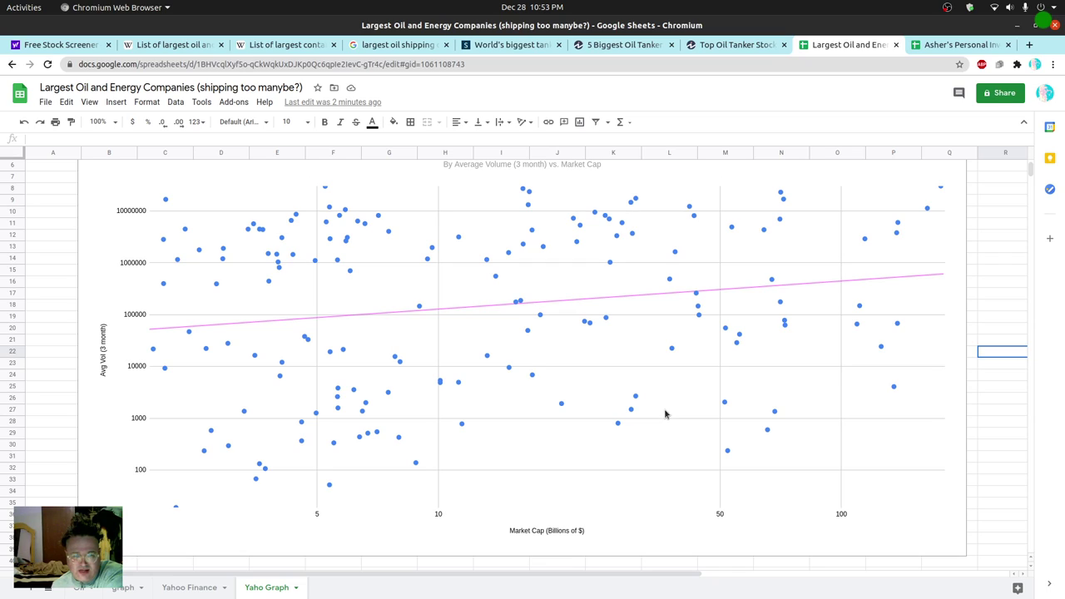
scroll(668, 411, up, 1)
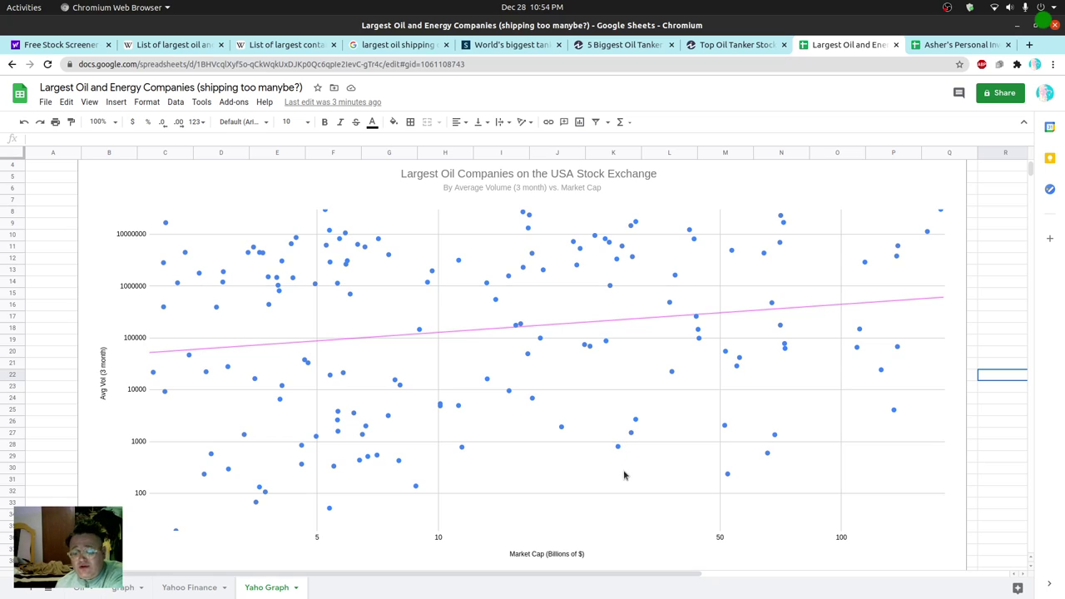
scroll(648, 471, up, 1)
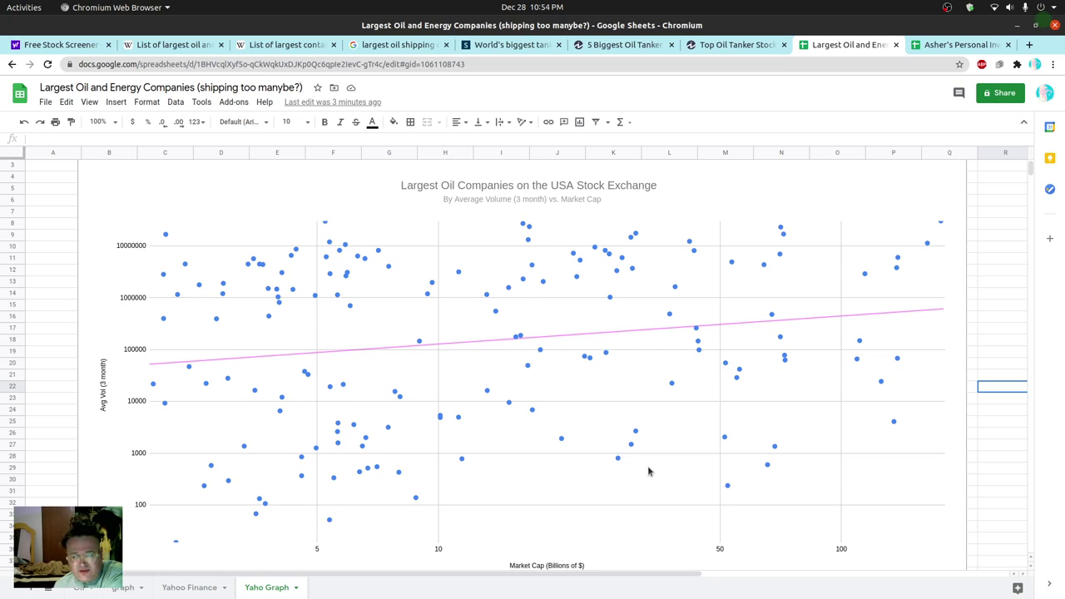
Step: Return to the Yahoo Finance sheet and preview the stock links of the NOVKY, BPAQF and OGZPY symbols
click(205, 586)
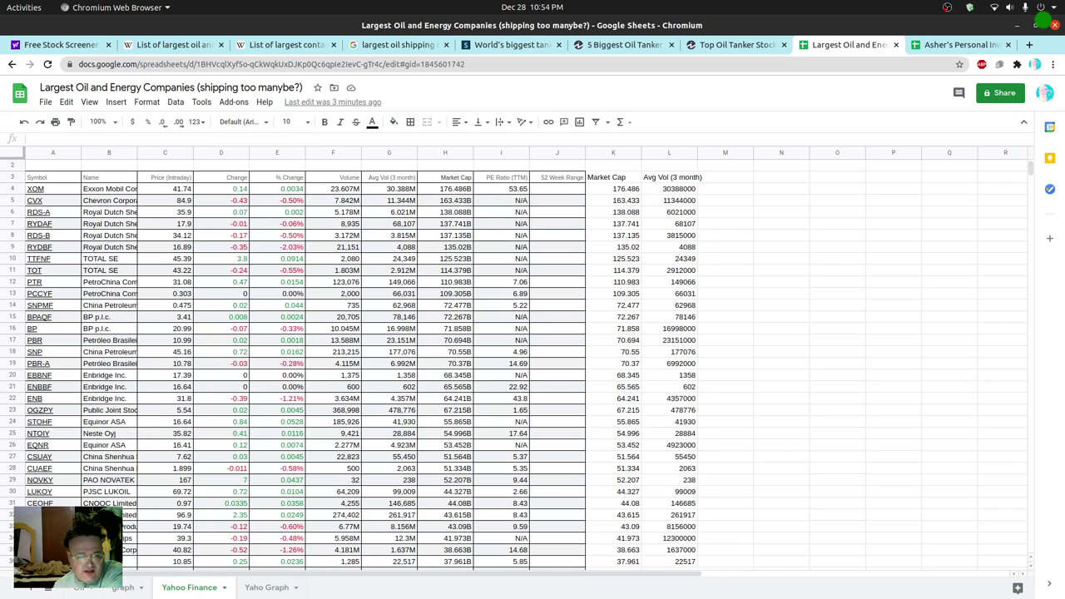
mouse_move(60, 489)
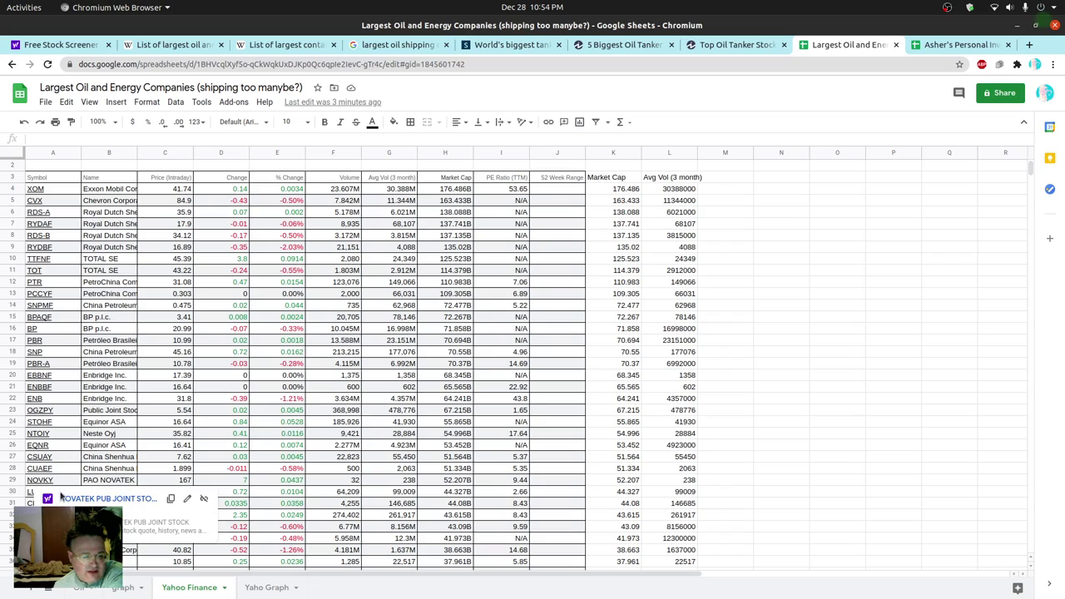
mouse_move(55, 469)
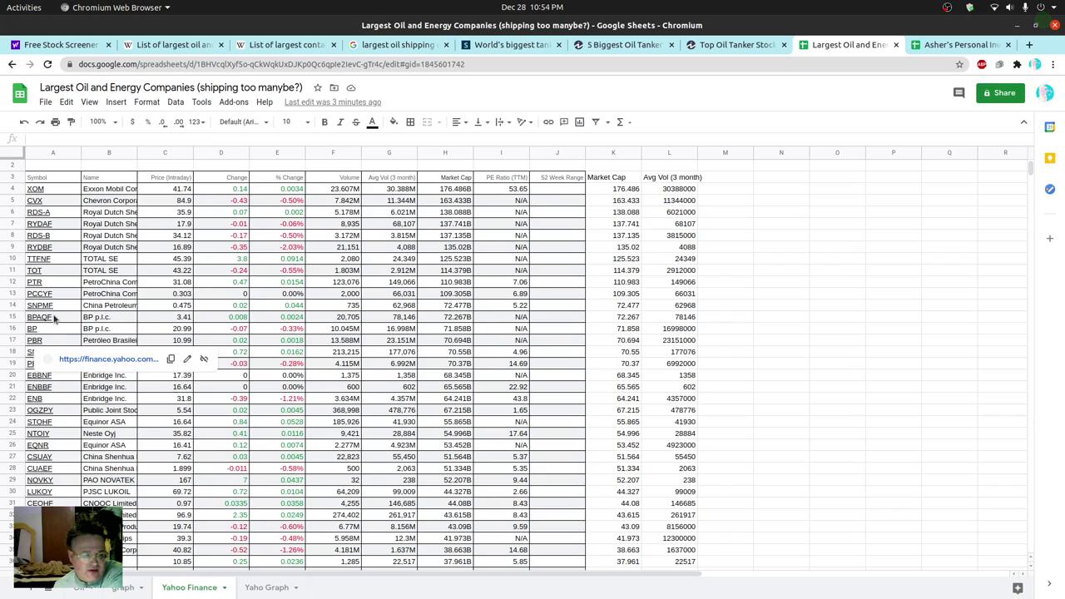
mouse_move(55, 320)
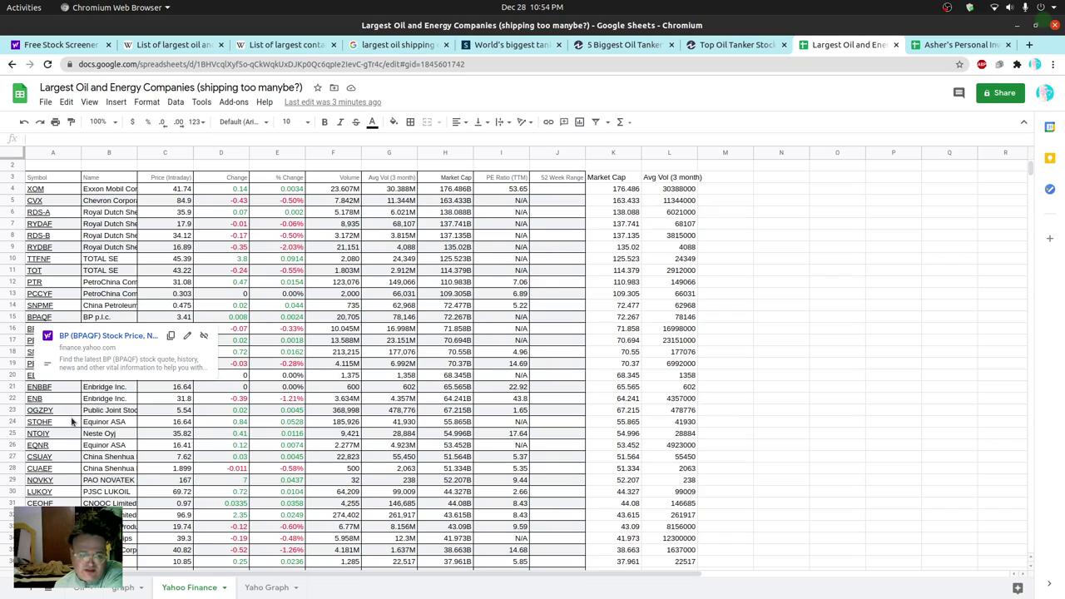
mouse_move(60, 412)
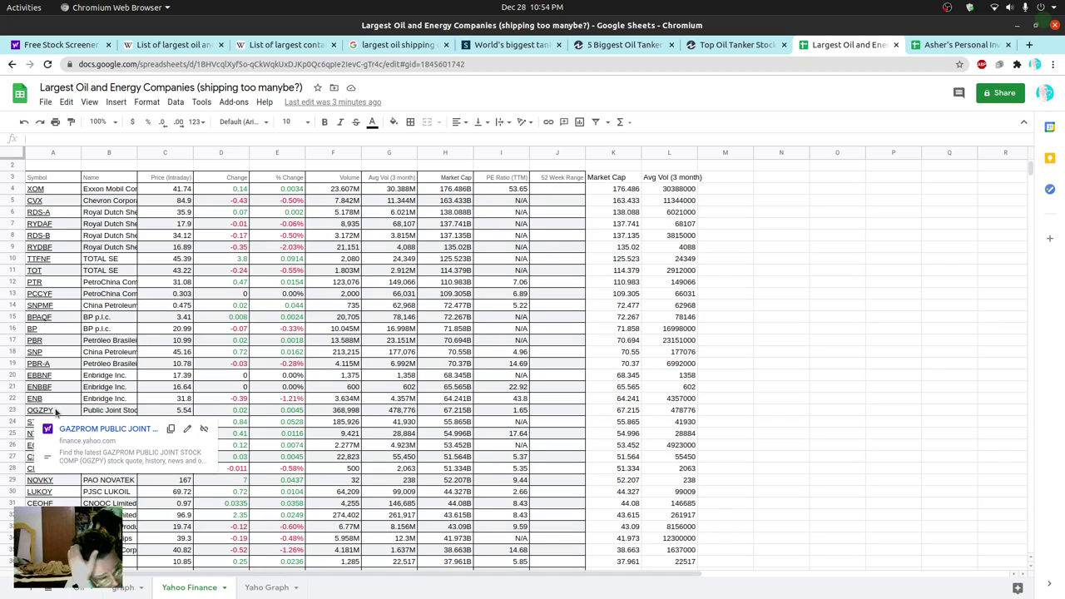
click(750, 411)
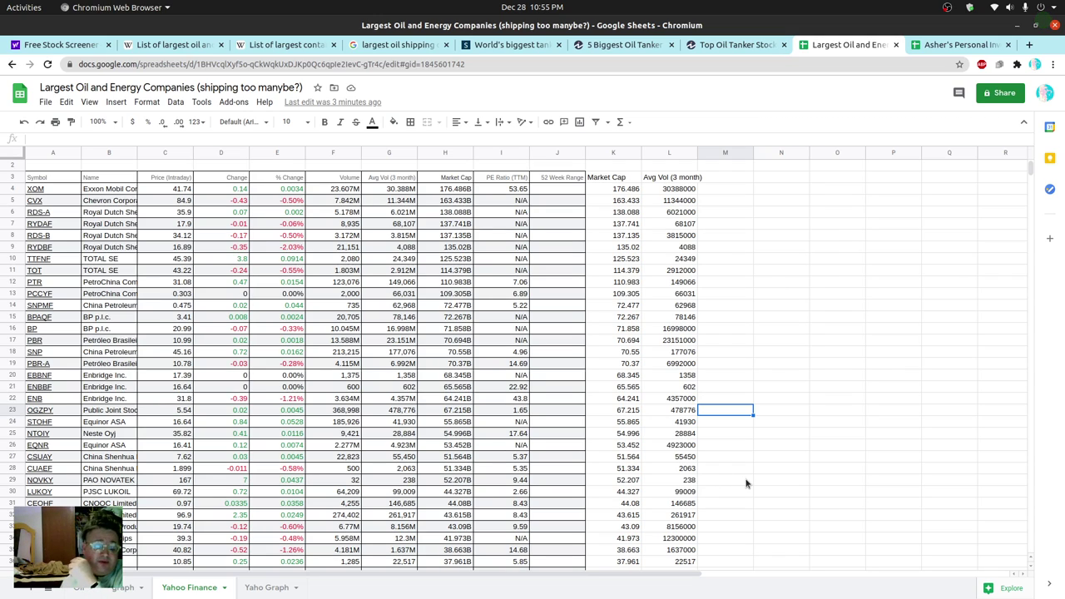
Step: Look through the companies further down the stock table, selecting the Eni S.p.A. name in row 37 and the Hess Corporation name
scroll(747, 482, down, 3)
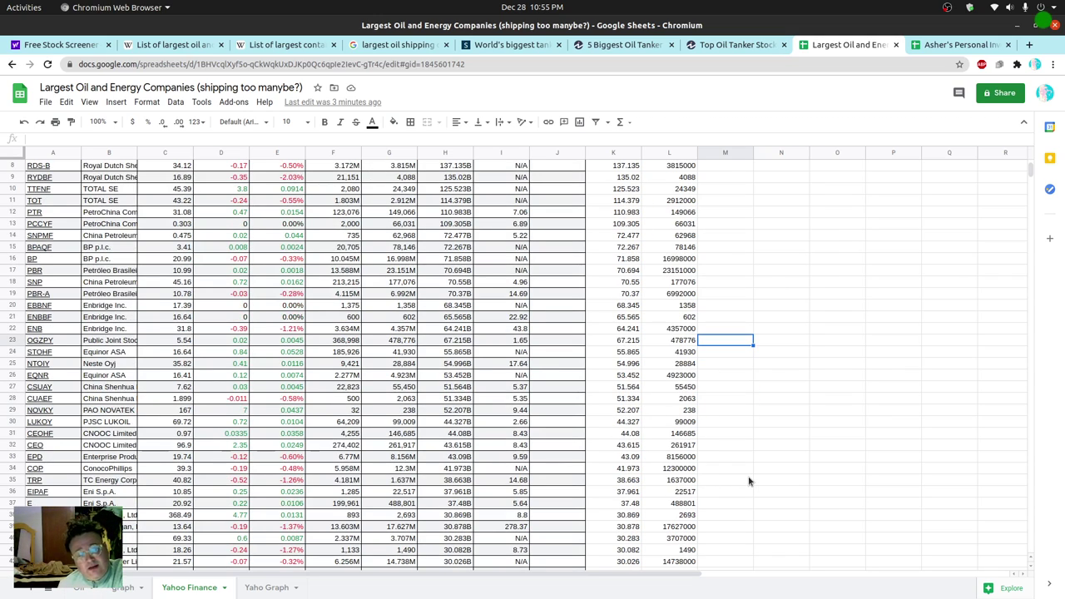
scroll(749, 481, down, 2)
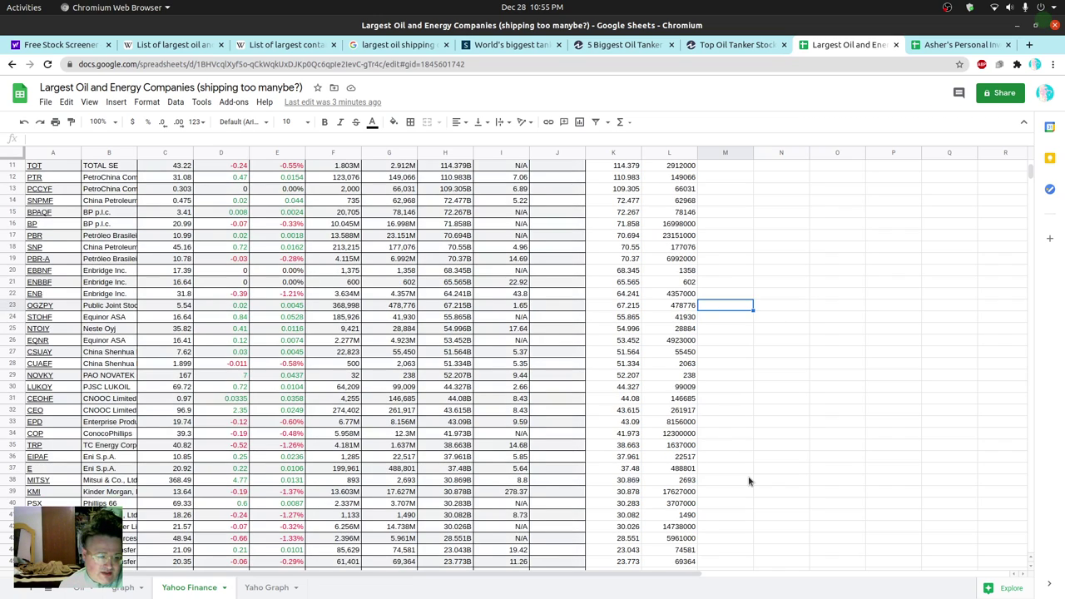
scroll(748, 481, down, 3)
mouse_move(21, 426)
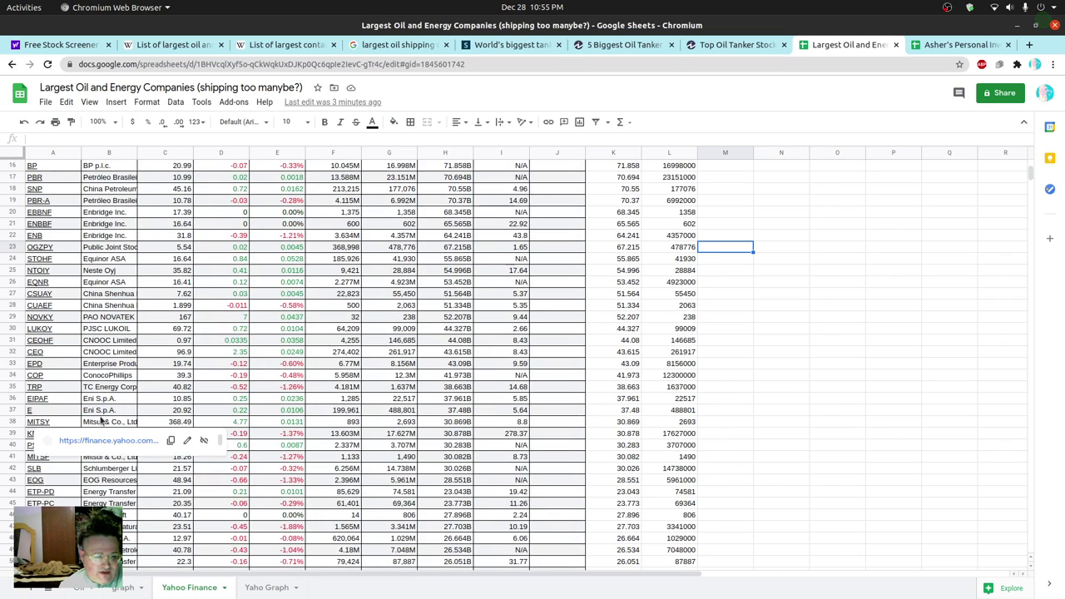
click(96, 411)
scroll(766, 428, down, 6)
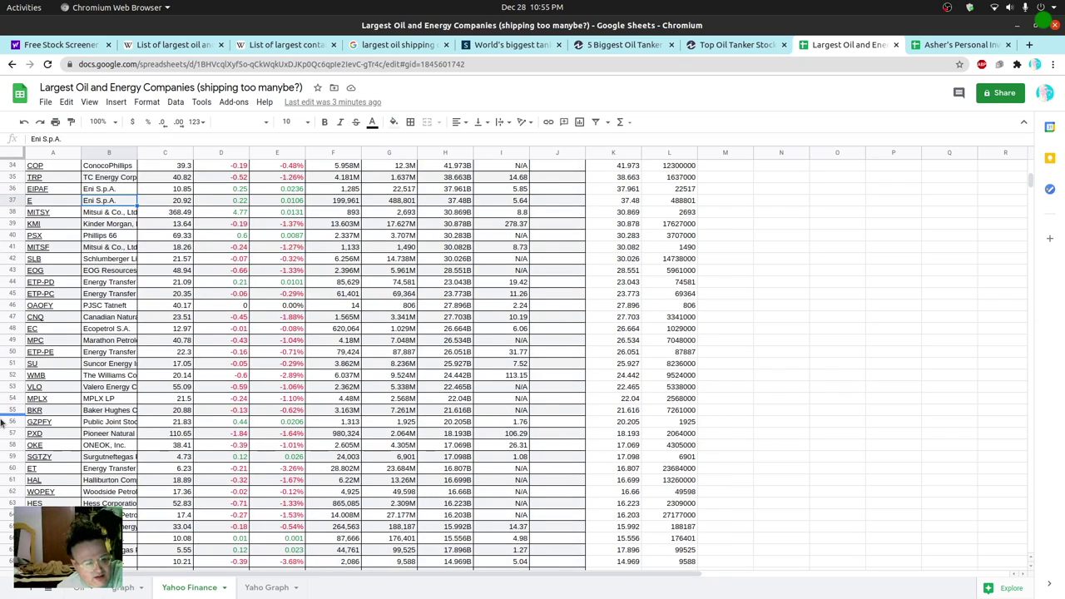
click(109, 503)
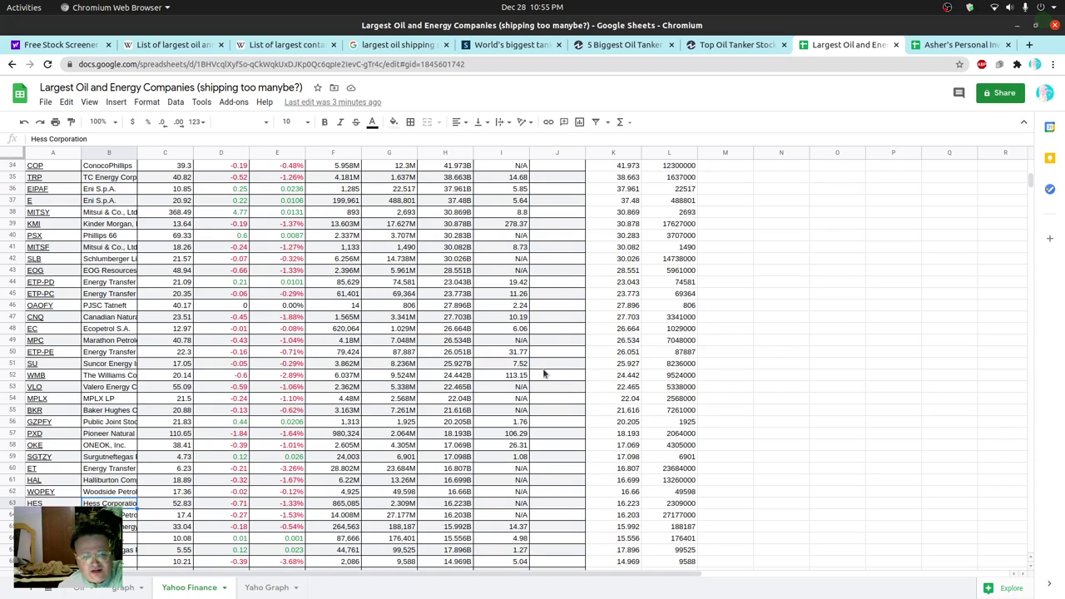
Step: Go back to the first rows of the stock table and examine the numeric Market Cap and Avg Vol (3 month) columns
scroll(553, 371, up, 5)
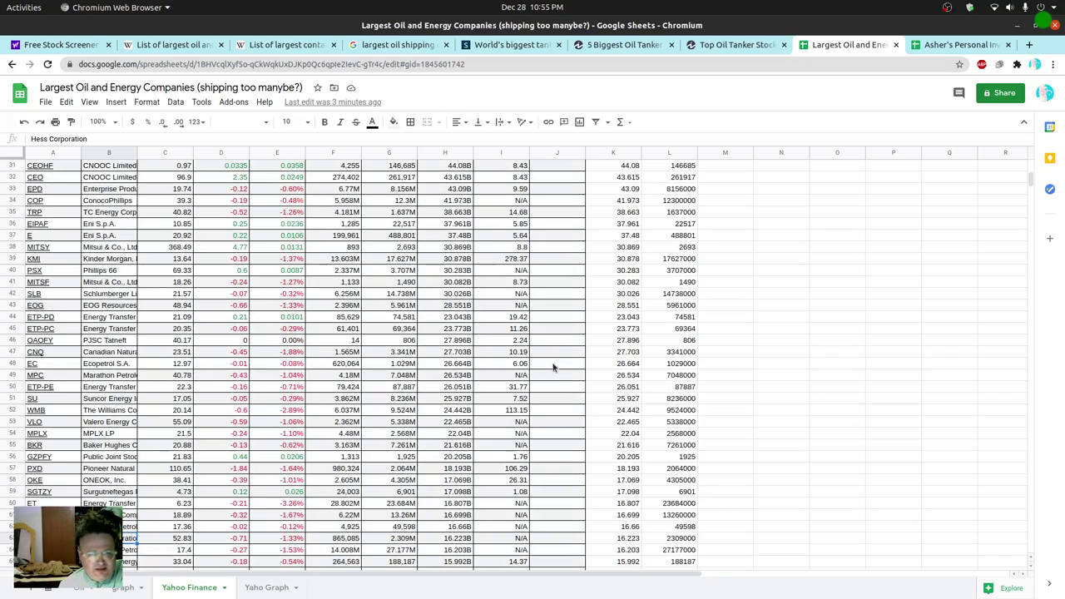
scroll(552, 363, up, 2)
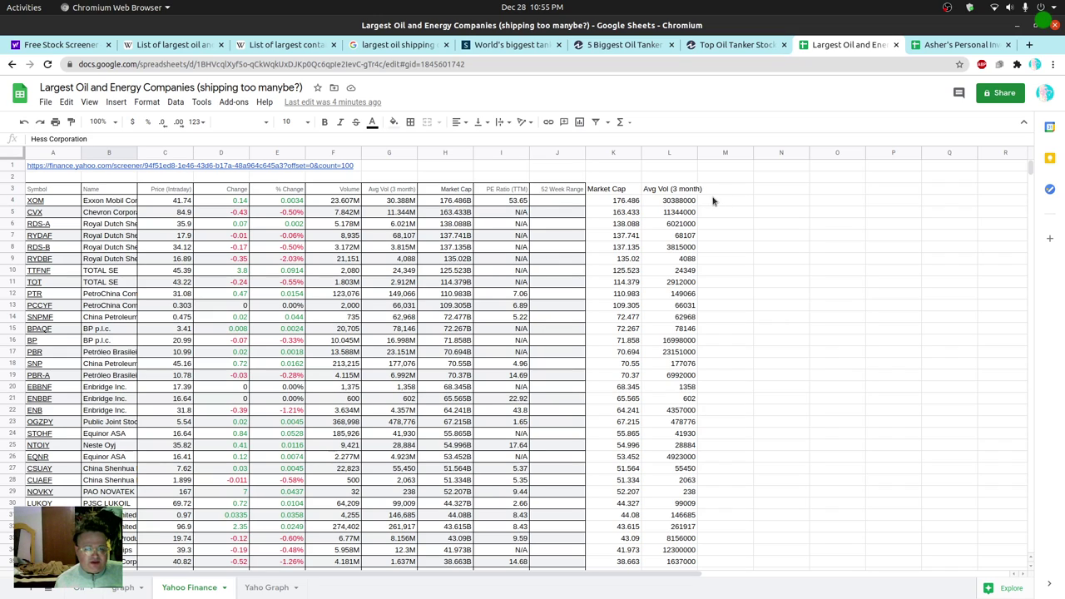
key(super)
click(684, 230)
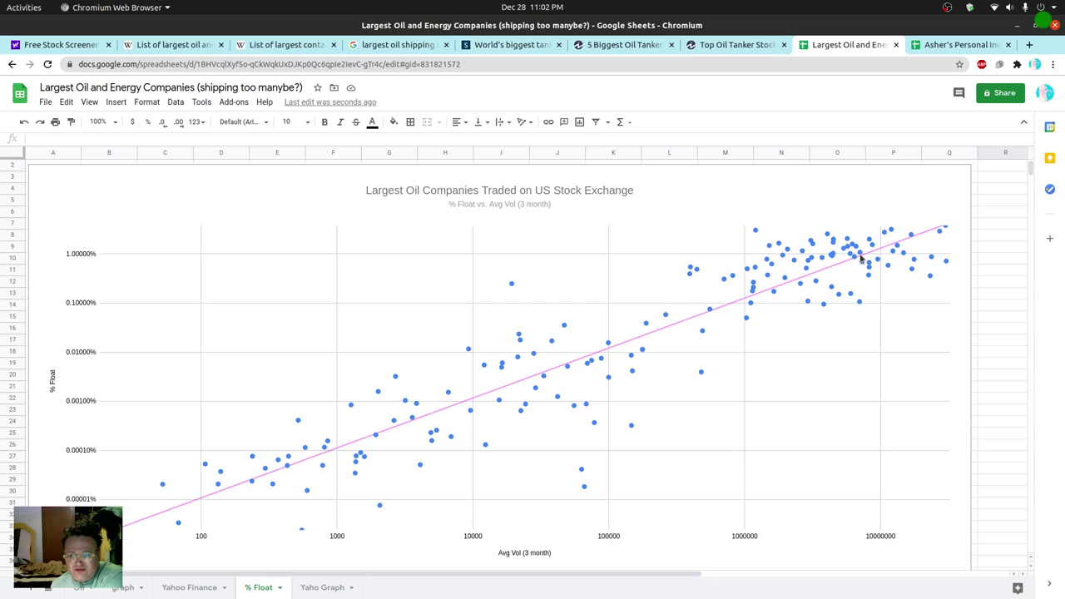
Step: Return to the first rows of the Yahoo Finance sheet and inspect the $ Float per Day formula in the XOM row
click(210, 587)
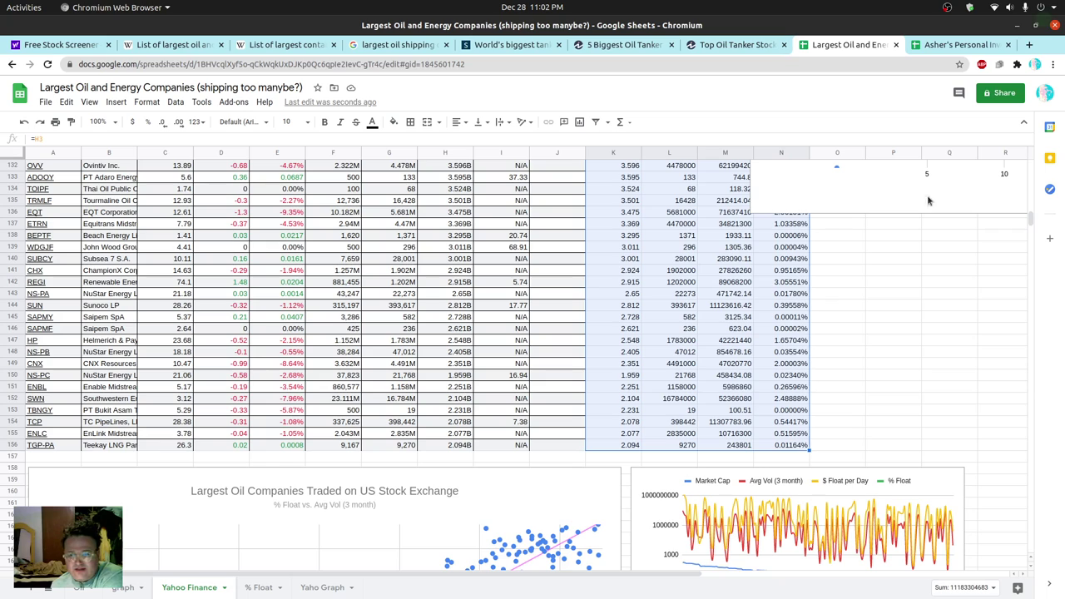
drag(1030, 219, 1030, 165)
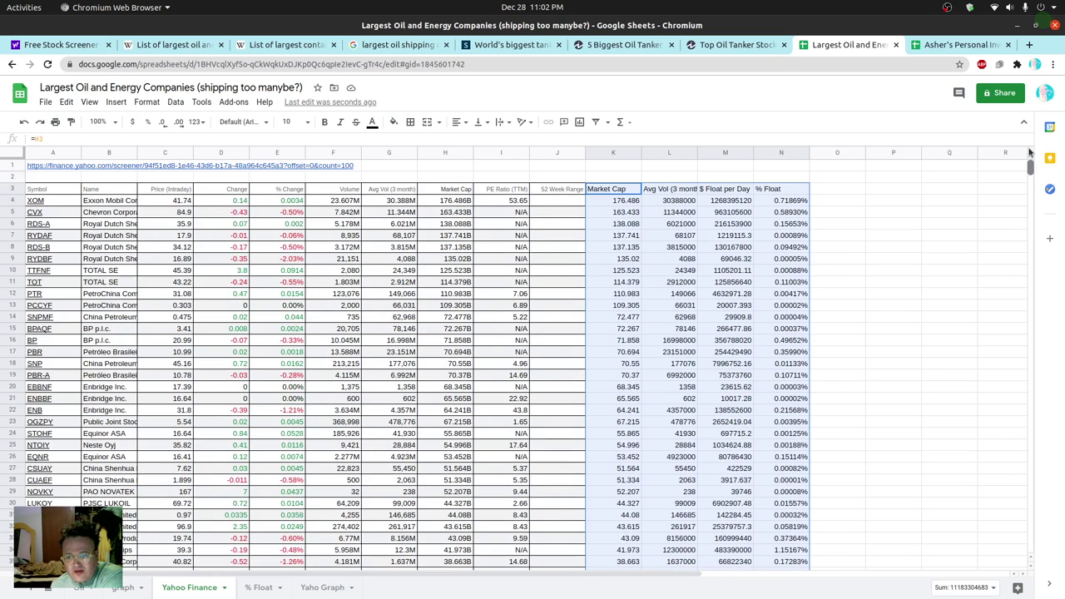
click(729, 190)
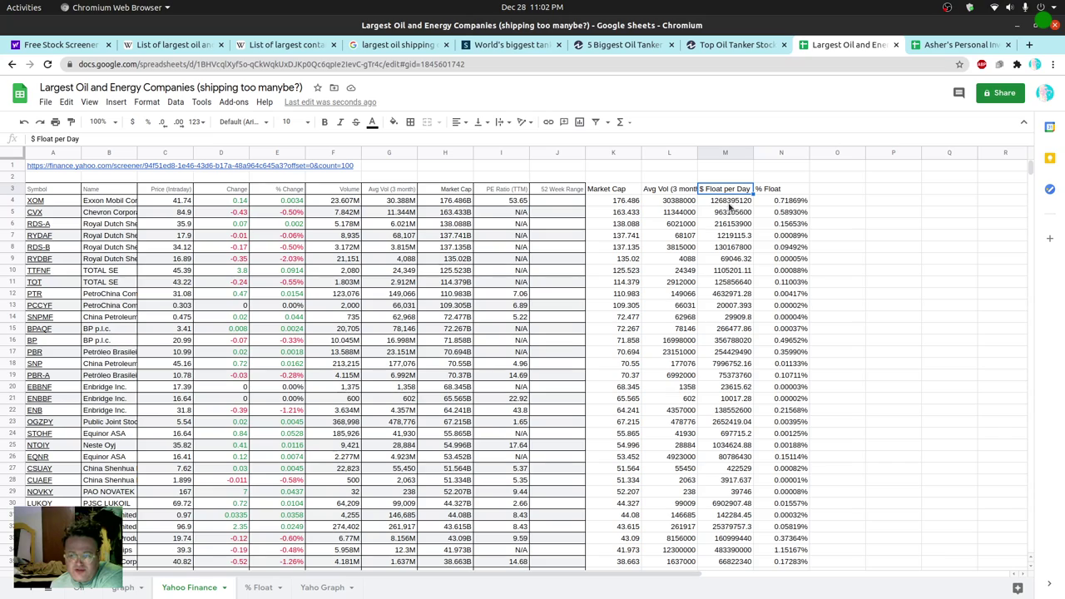
click(729, 202)
double_click(728, 202)
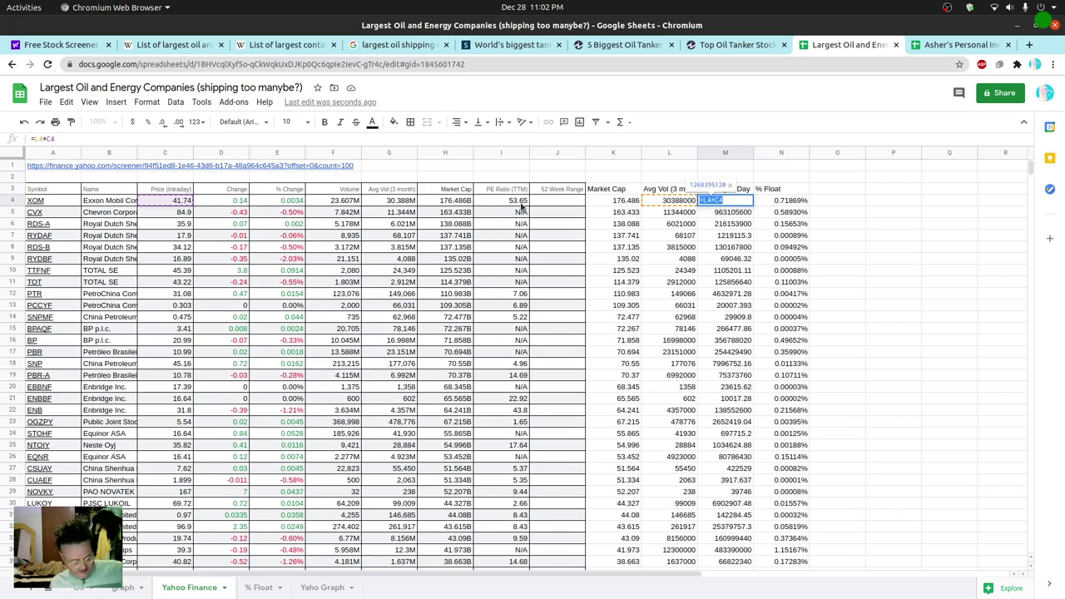
Step: Inspect the % Float formula in the XOM row, then leave the cell without editing it
click(782, 202)
double_click(782, 201)
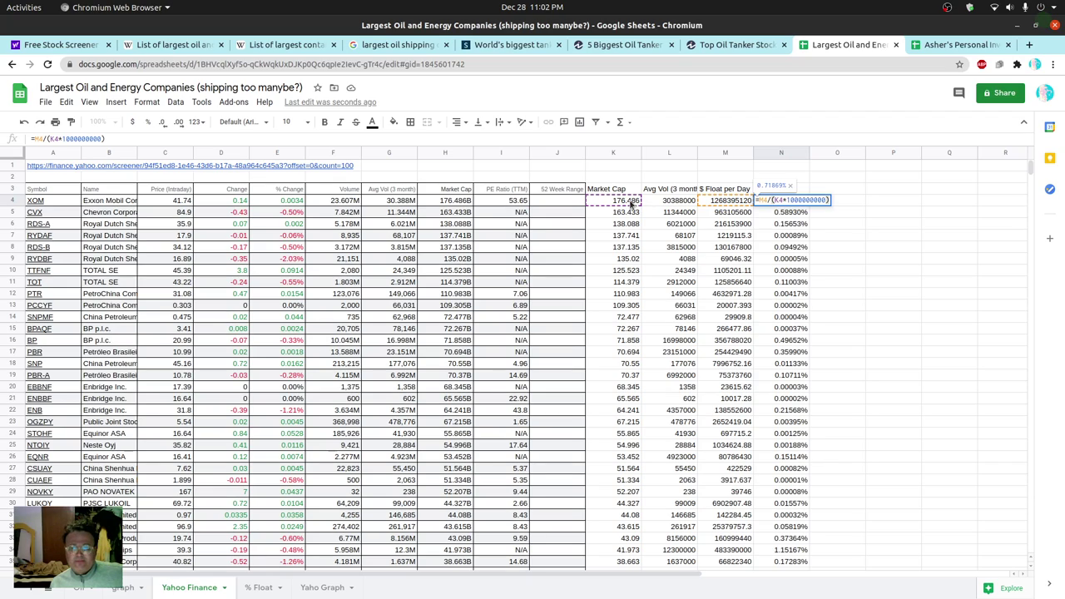
key(Escape)
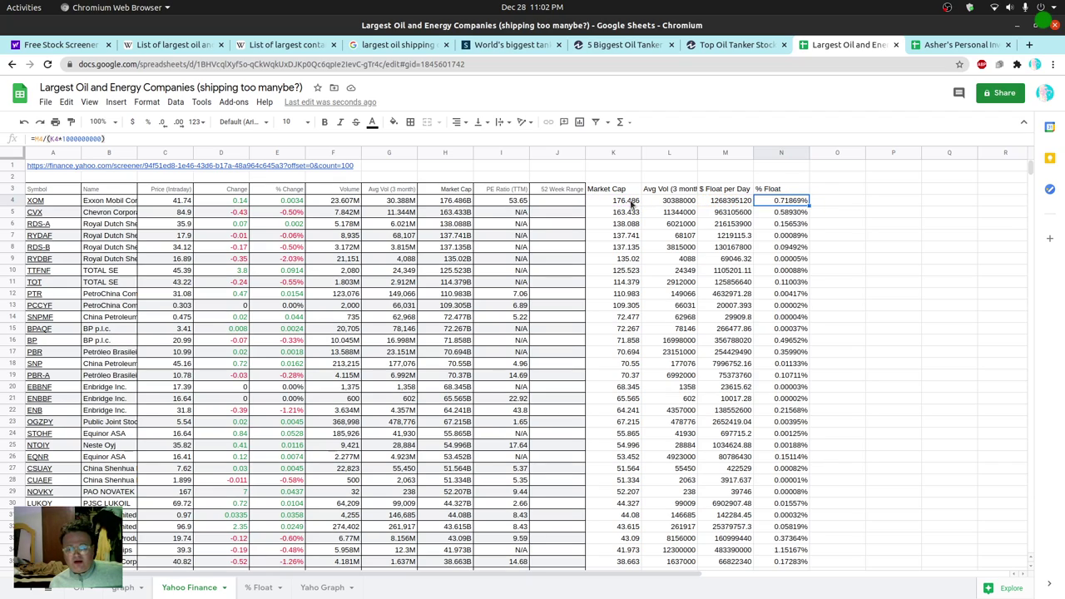
Step: Show the % Float sheet and examine its scatter chart of % Float against average volume and the line chart below it
click(261, 587)
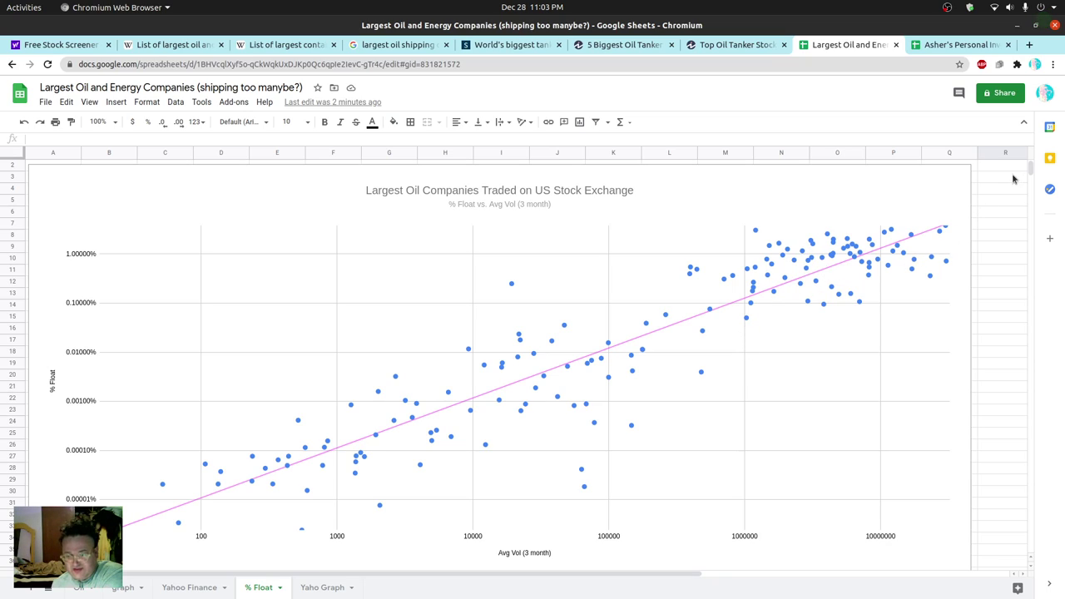
drag(1031, 170, 1032, 180)
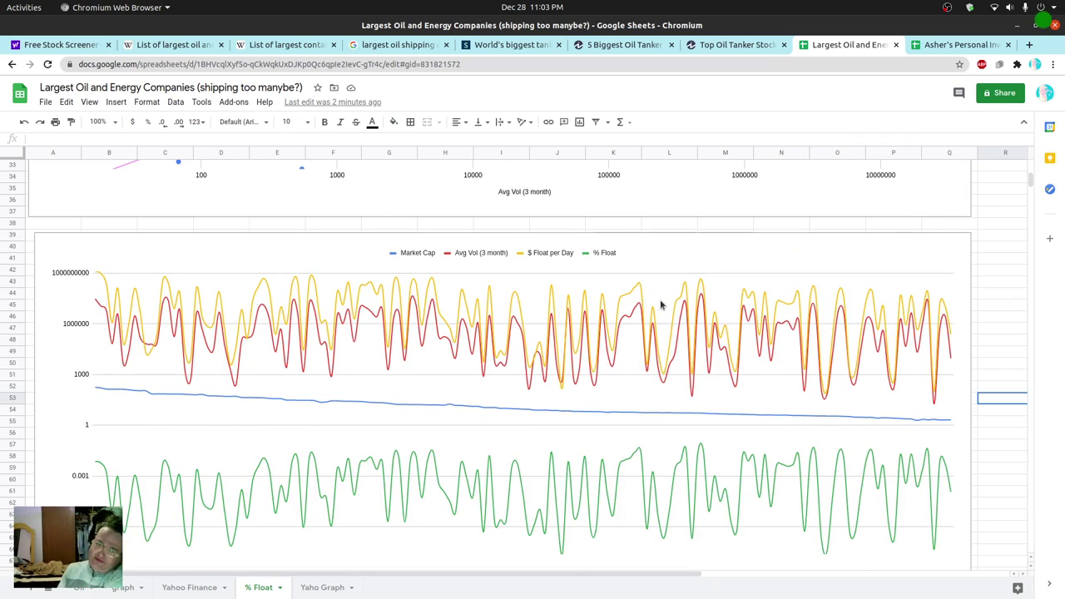